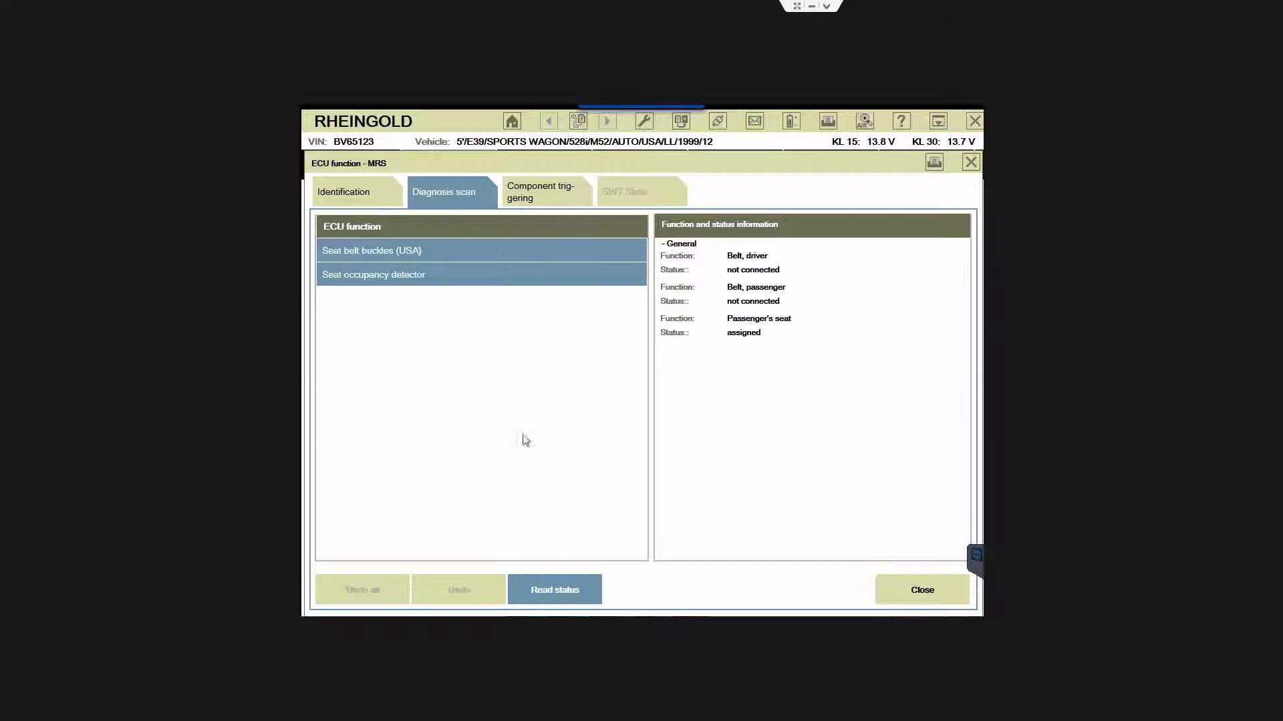
Check the MRS control unit's seat belt and seat occupancy status functions and its identification data, and return to the control unit tree.
{"action": "left_click", "coordinate": [553, 591]}
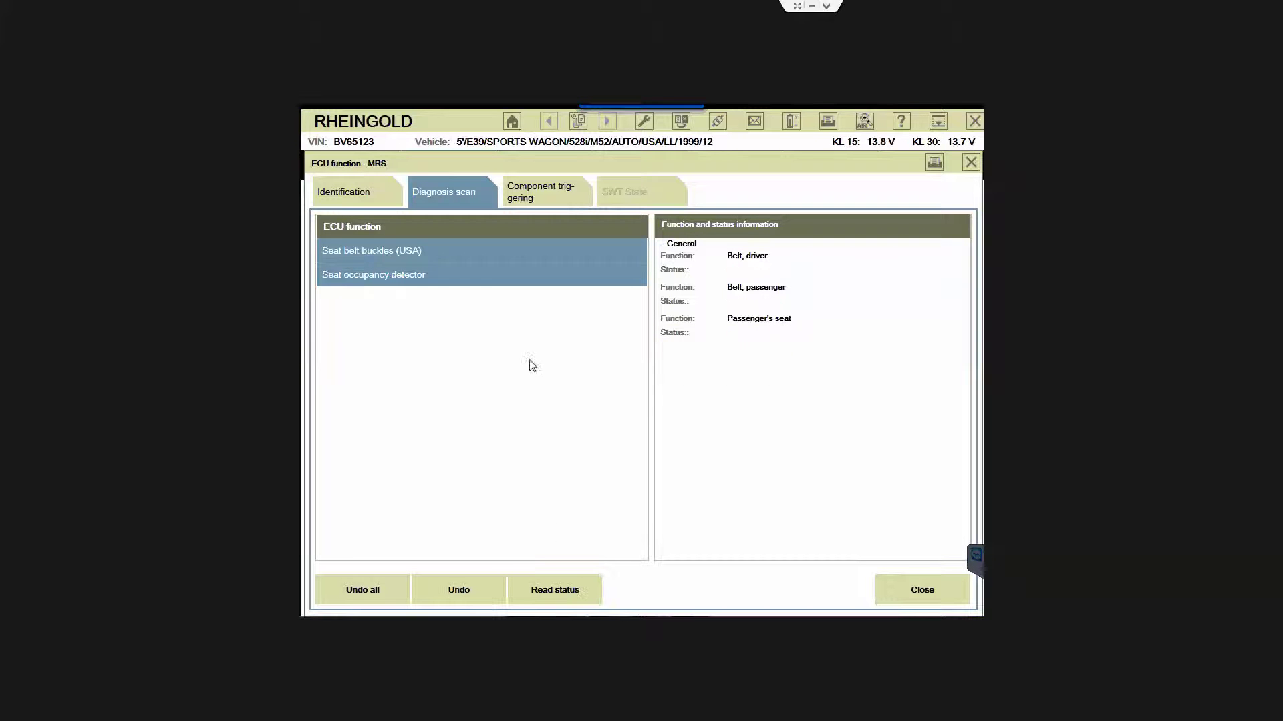
{"action": "left_click", "coordinate": [522, 279]}
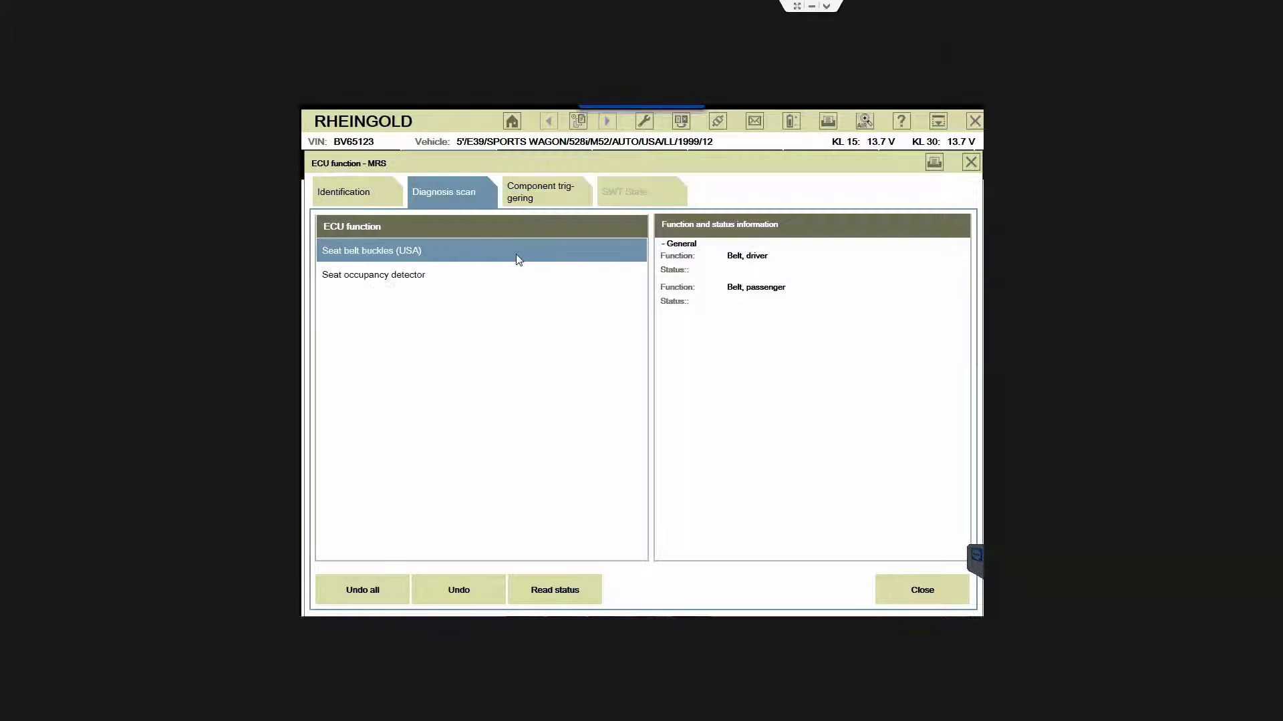
{"action": "left_click", "coordinate": [518, 259]}
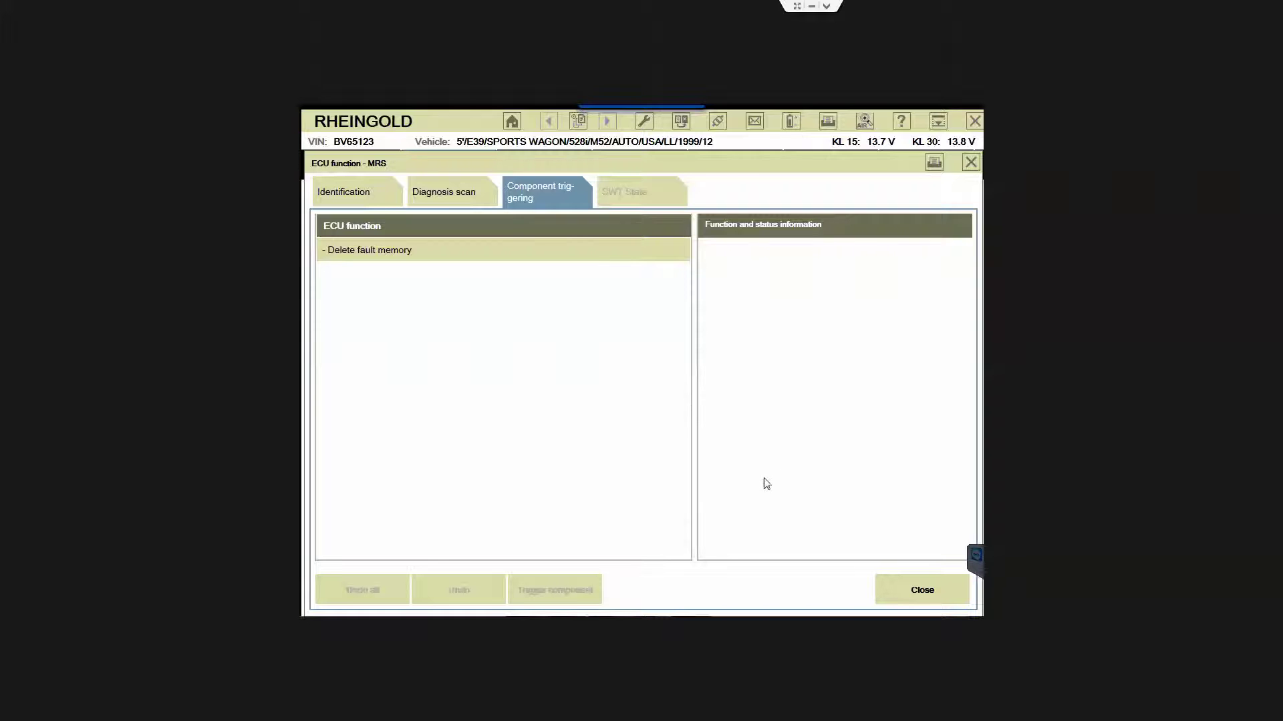
{"action": "left_click", "coordinate": [366, 197]}
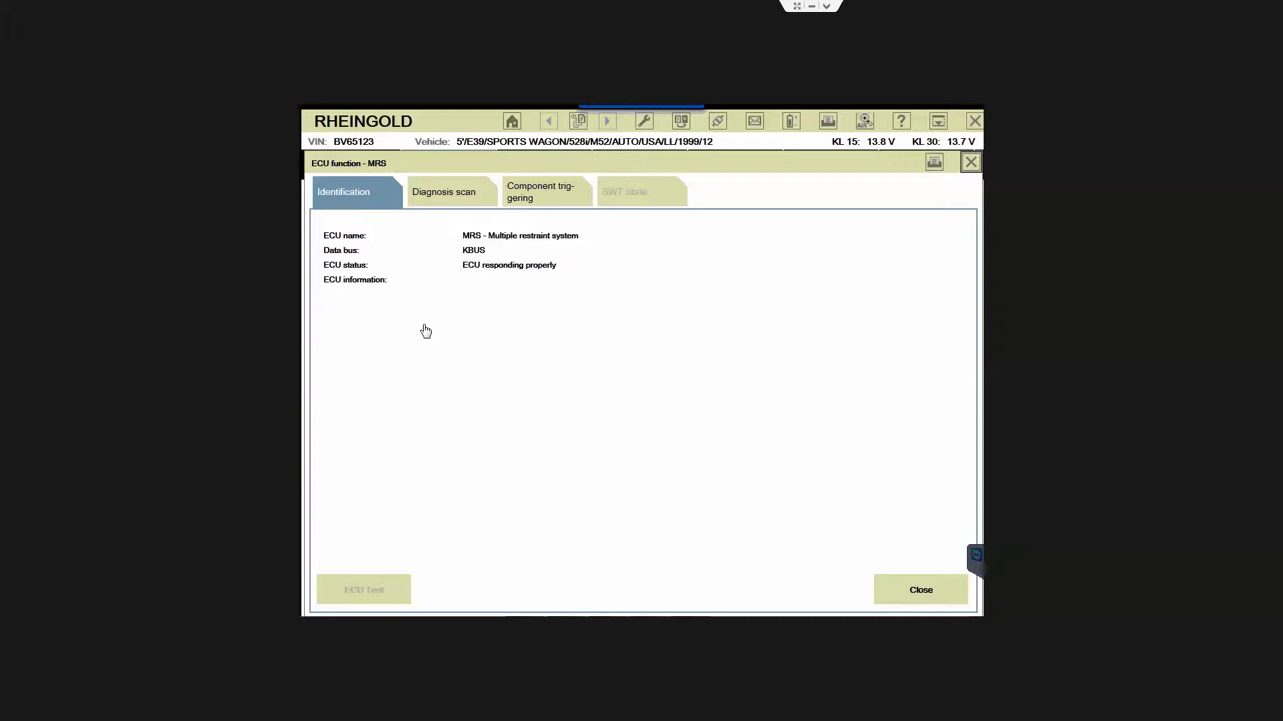
{"action": "key", "text": "Escape"}
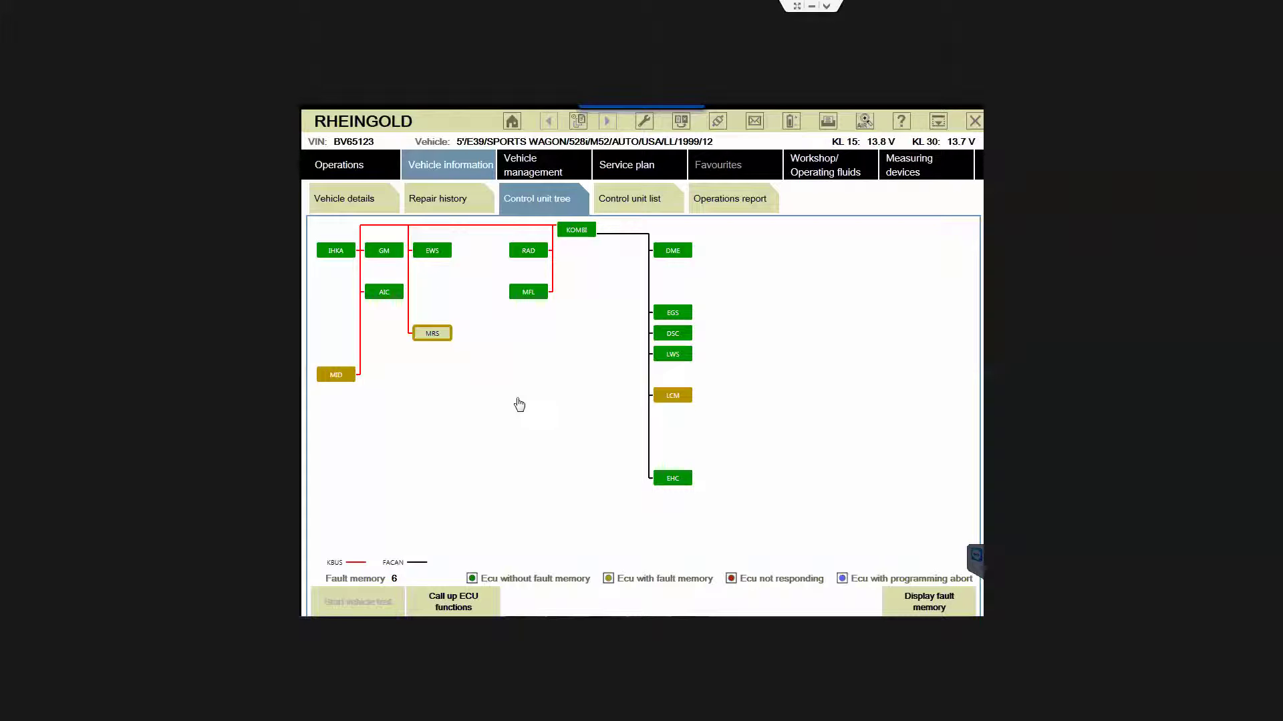
Delete the fault memory of the LCM control unit and return to the control unit tree.
{"action": "key", "text": "alt+h"}
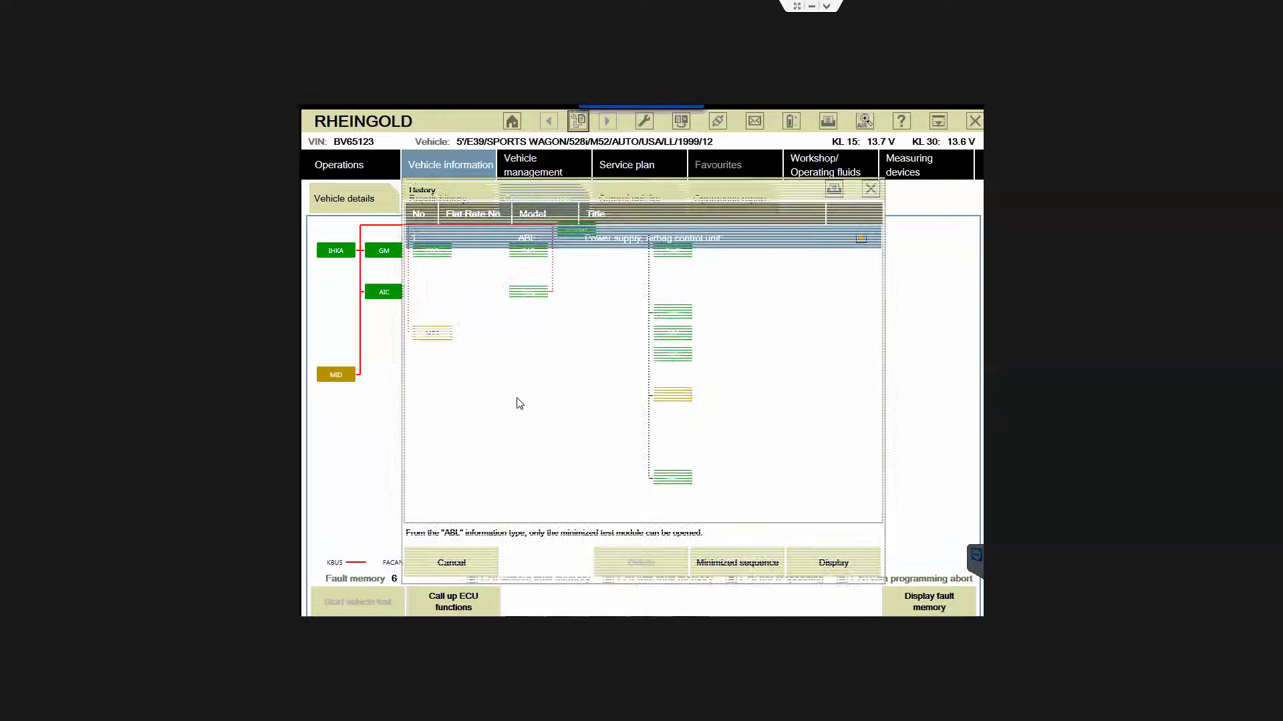
{"action": "key", "text": "Return"}
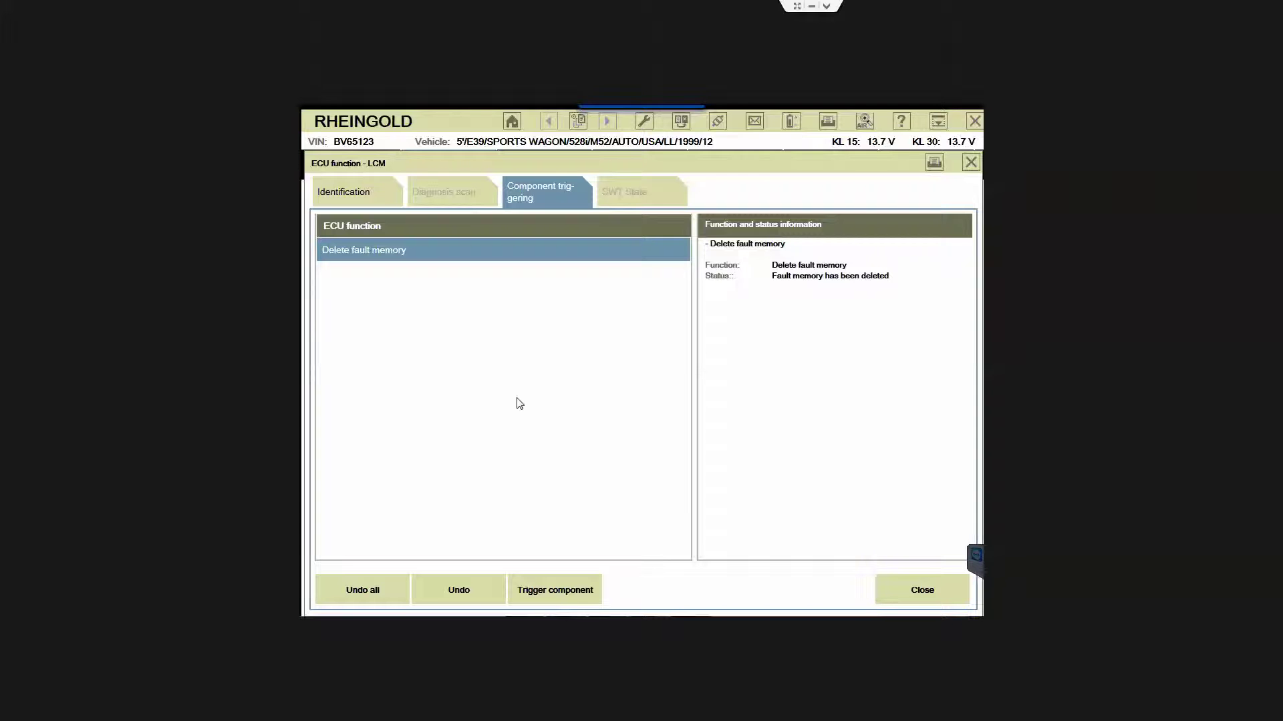
{"action": "key", "text": "Escape"}
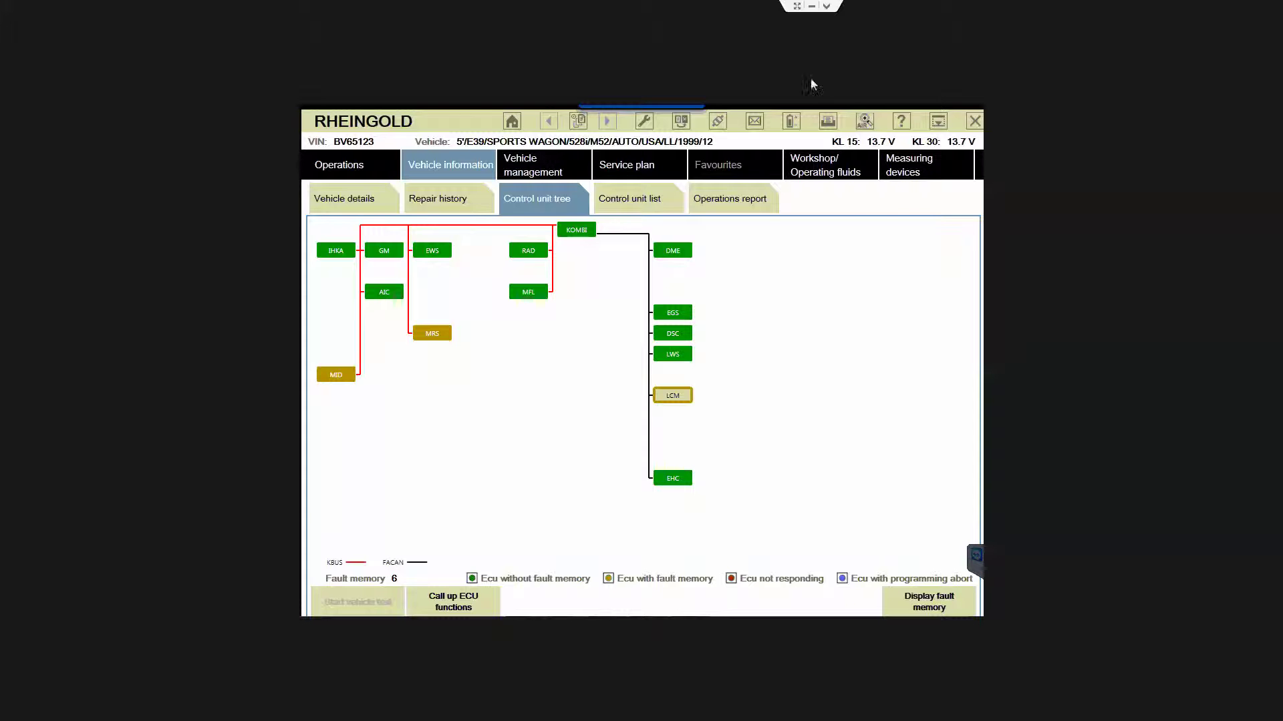
Take the remote session out of full screen and show the repair and maintenance product structure under Vehicle management.
{"action": "left_click", "coordinate": [796, 7]}
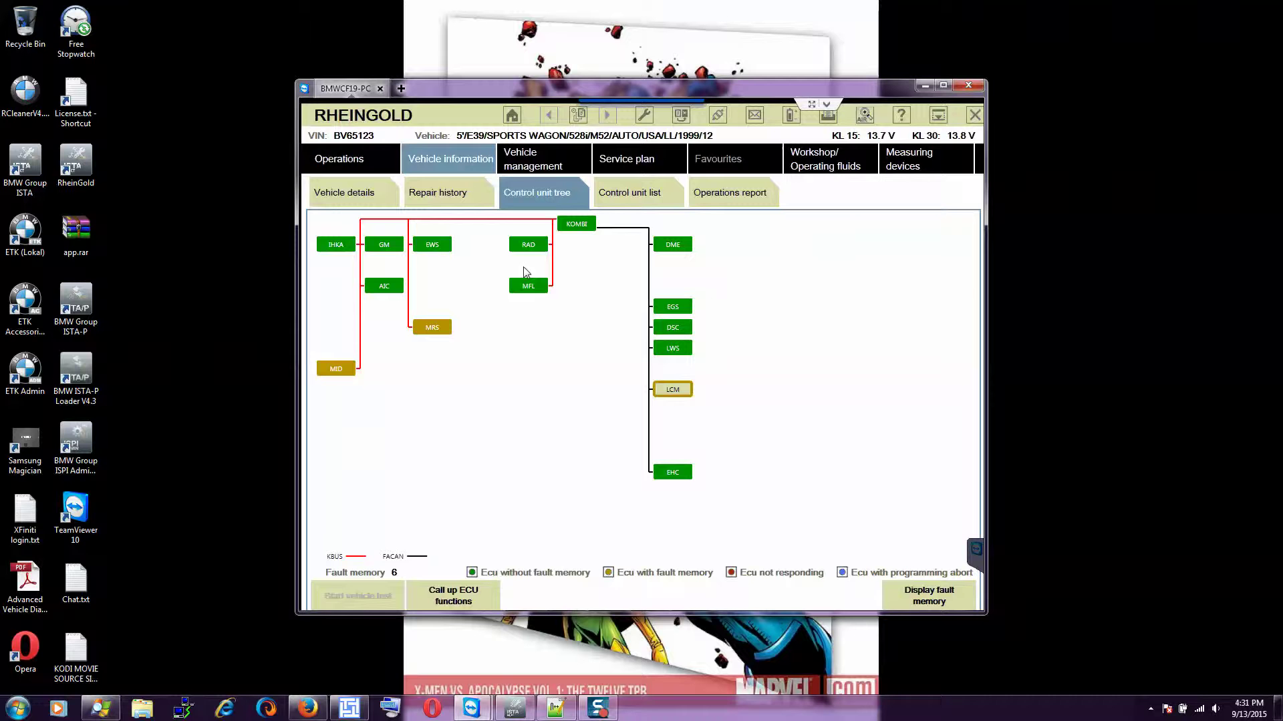
{"action": "left_click", "coordinate": [532, 166]}
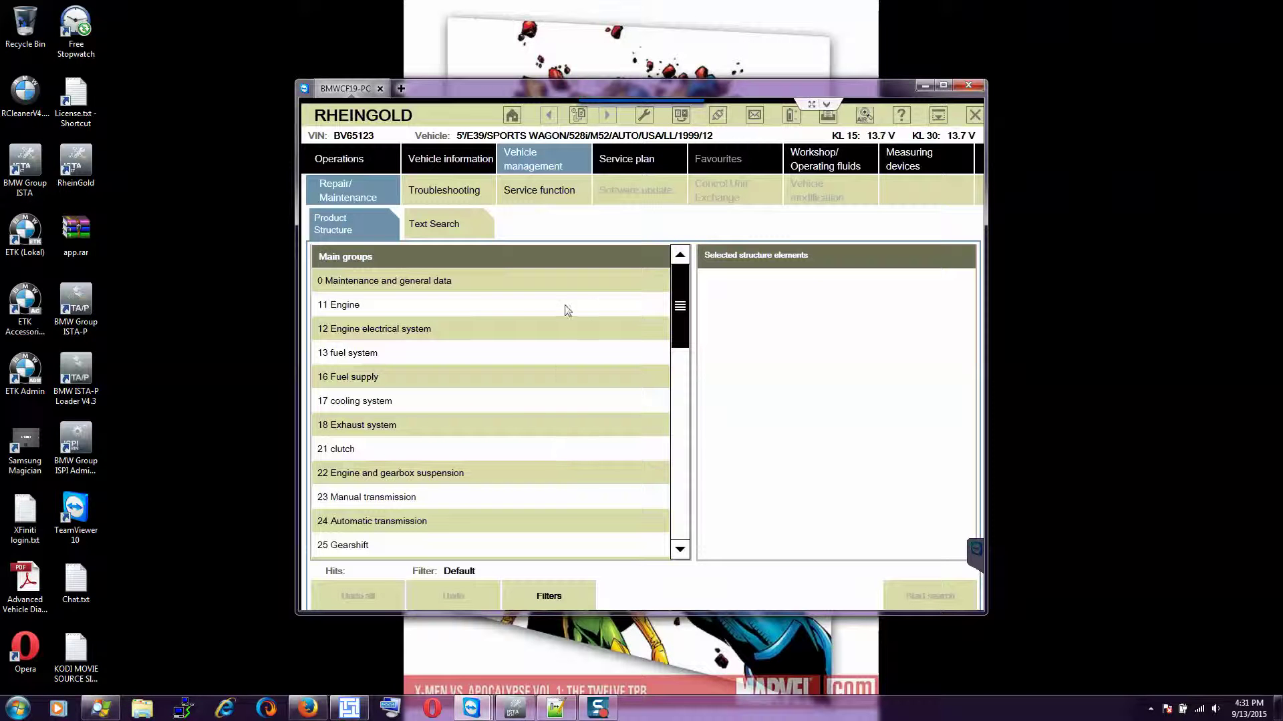
Try to exit RHEINGOLD, and look up the running test module in the history.
{"action": "left_click", "coordinate": [975, 116]}
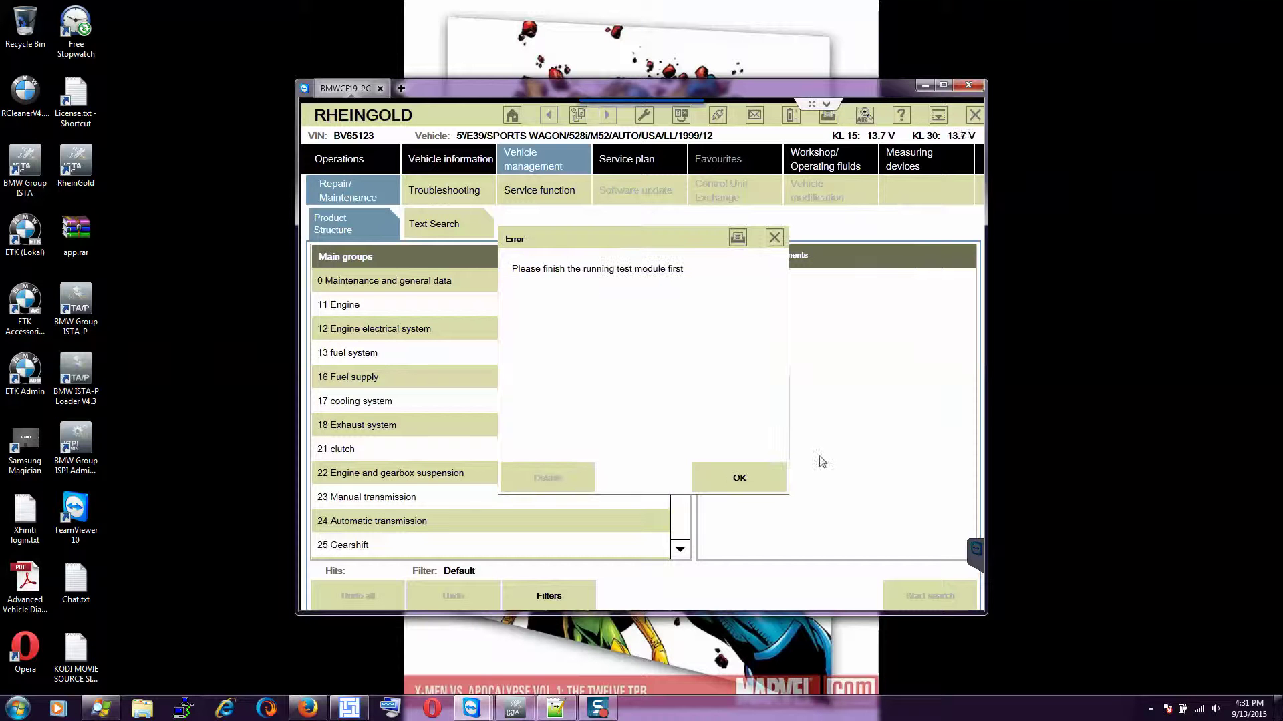
{"action": "left_click", "coordinate": [730, 479]}
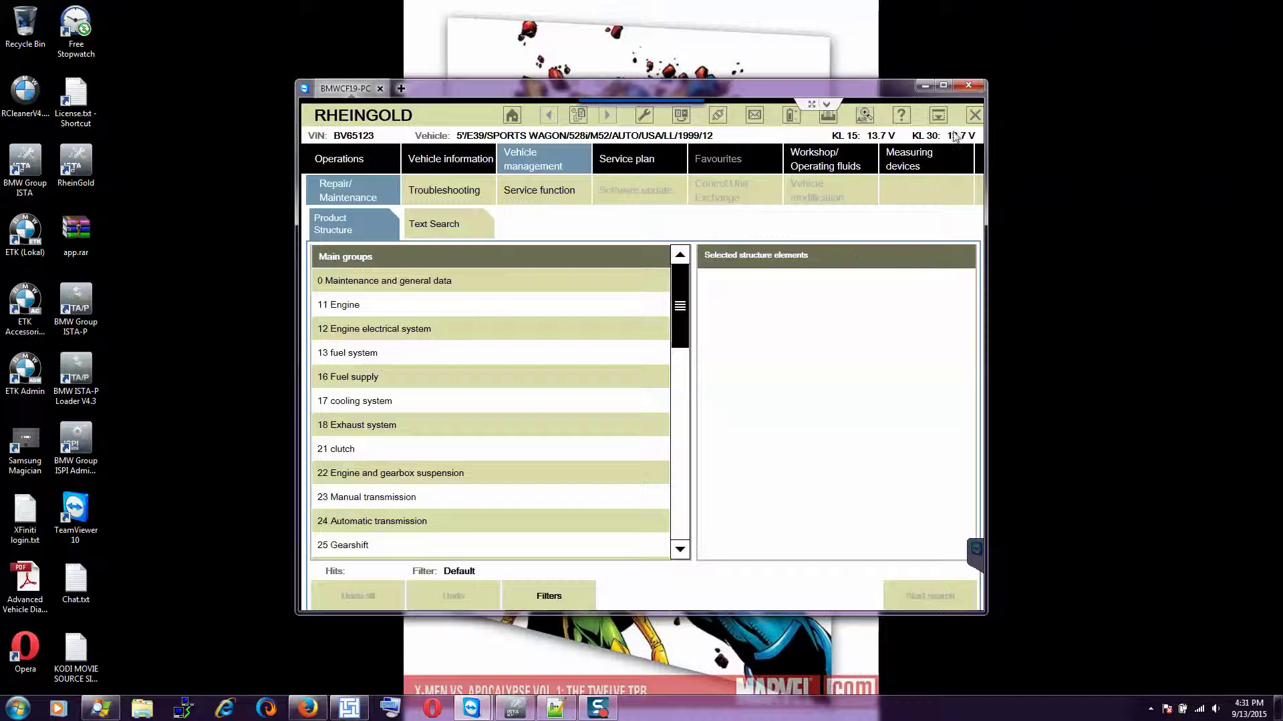
{"action": "left_click", "coordinate": [974, 117]}
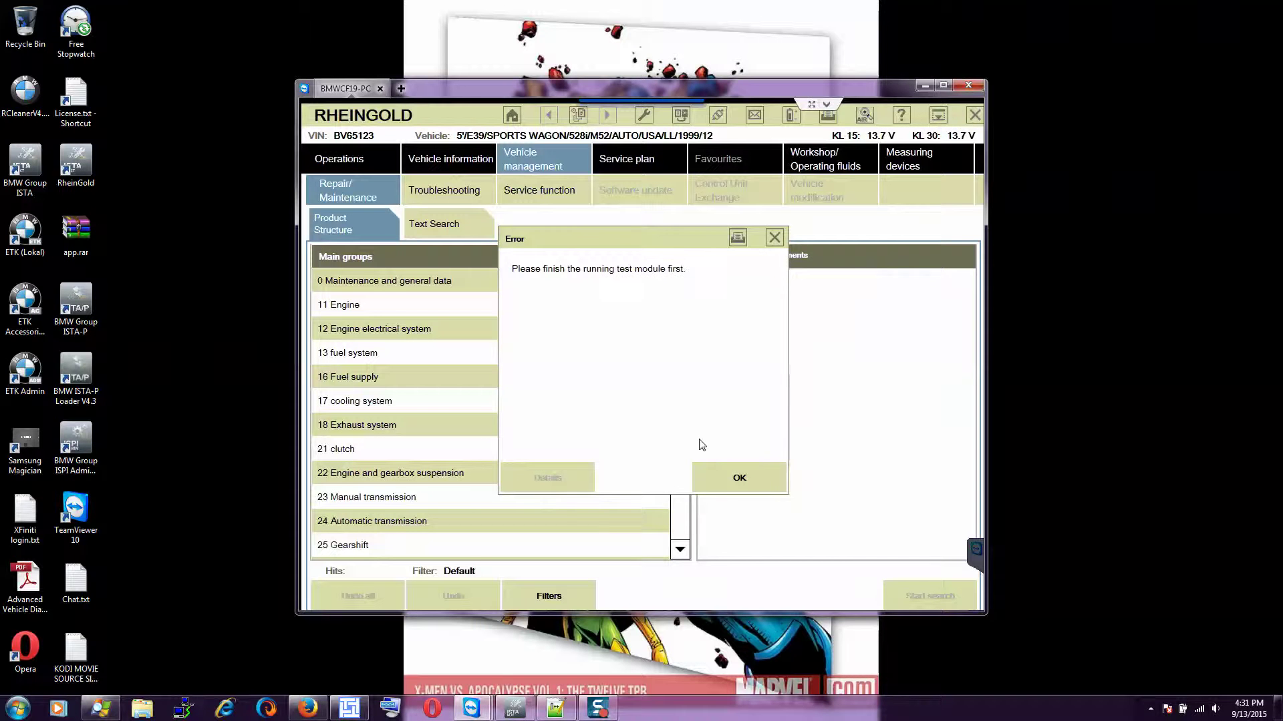
{"action": "left_click", "coordinate": [734, 476]}
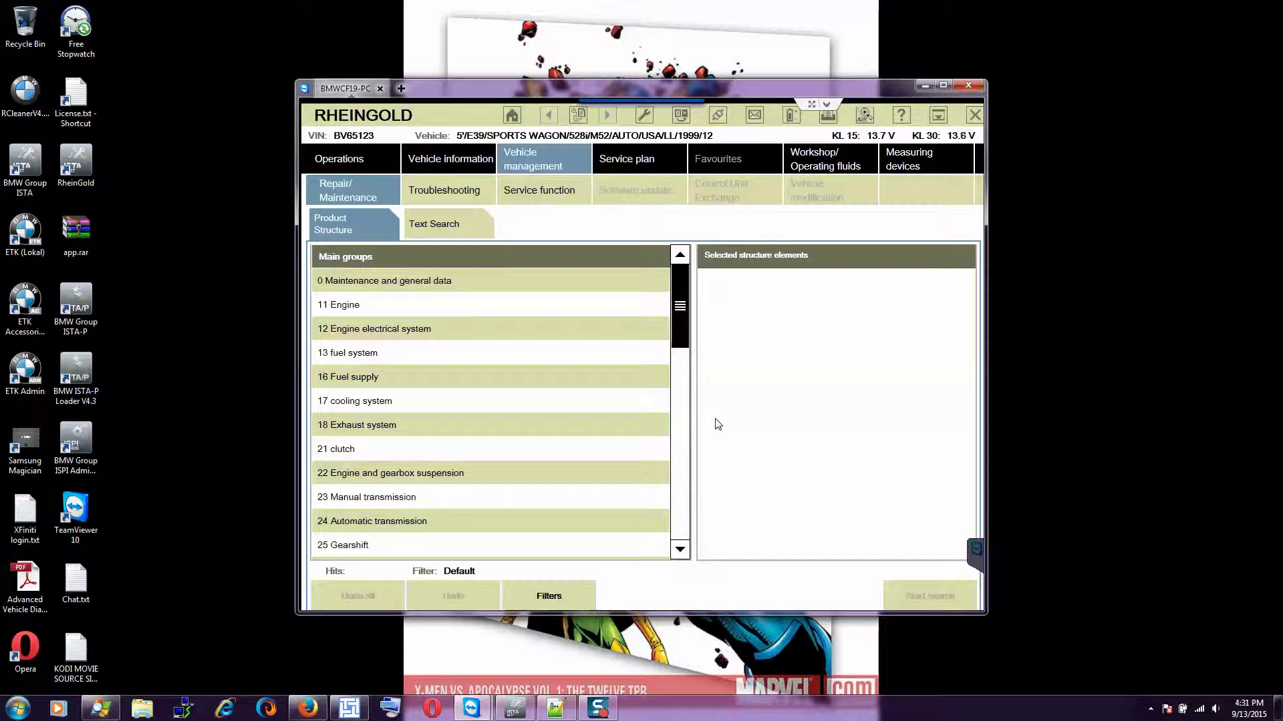
{"action": "left_click", "coordinate": [576, 117]}
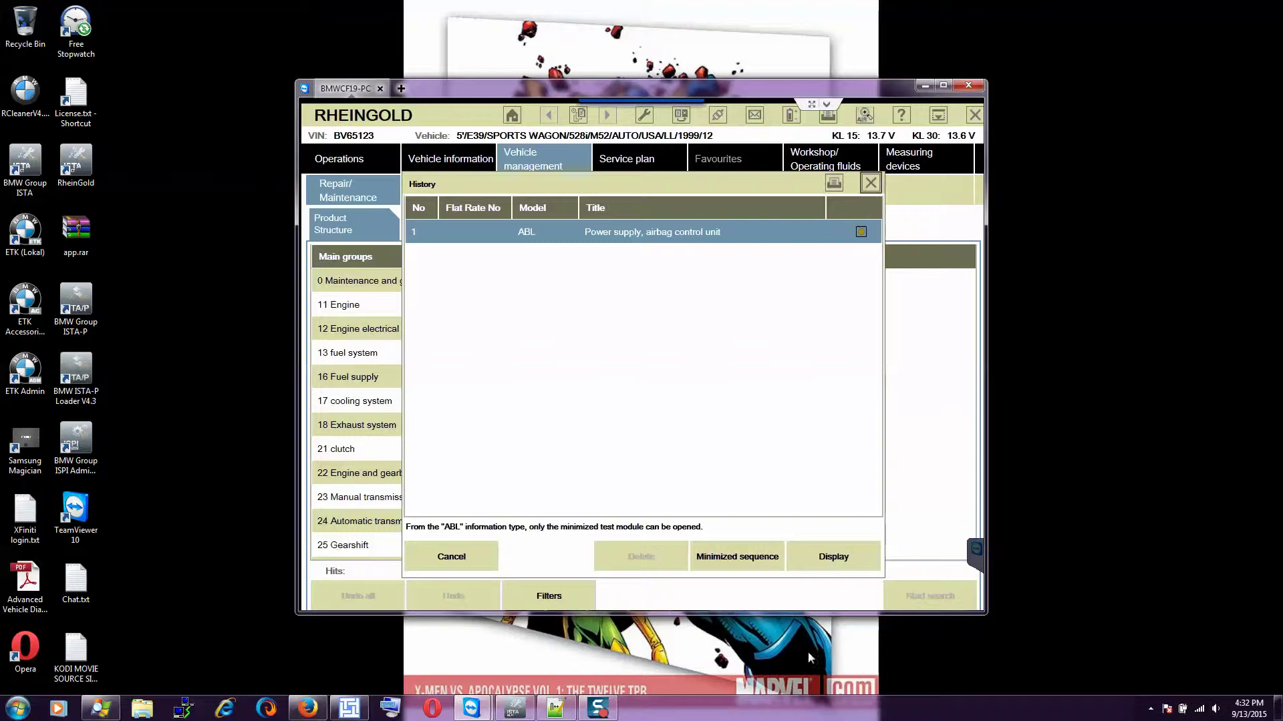
{"action": "left_click", "coordinate": [870, 183]}
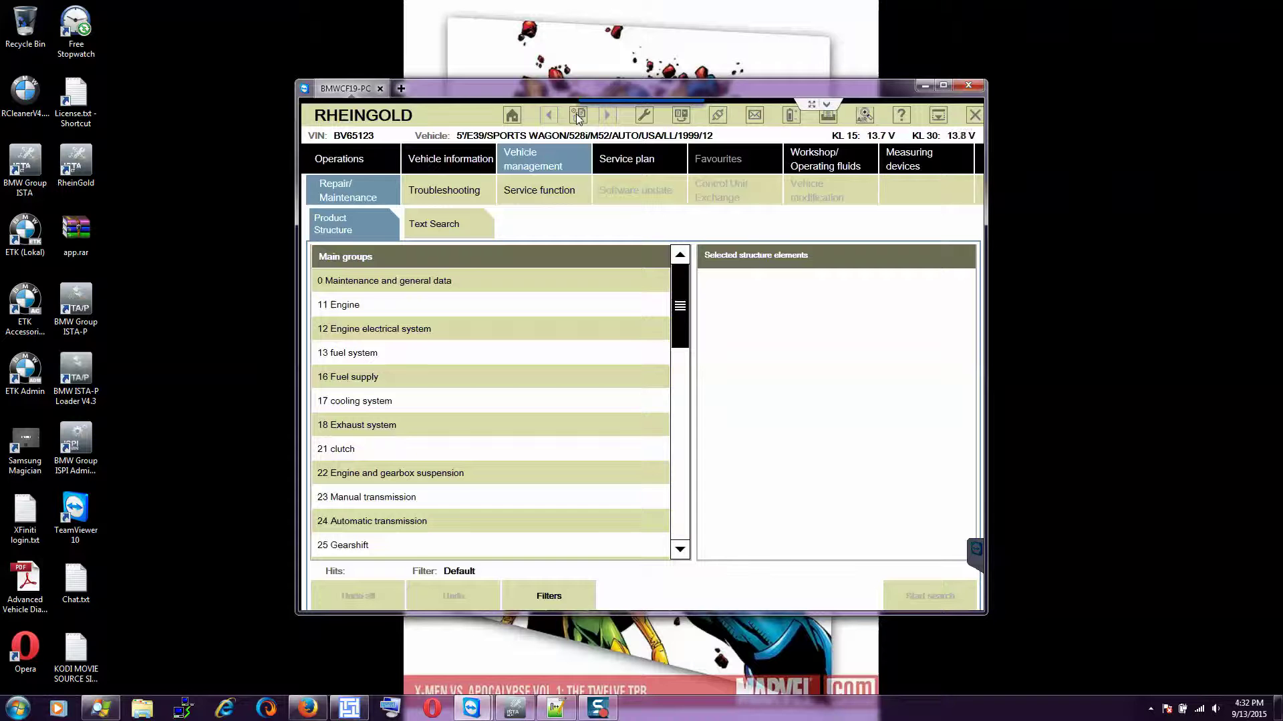
Try to switch from Vehicle management to the Operations area, dismissing each error message.
{"action": "left_click", "coordinate": [470, 162]}
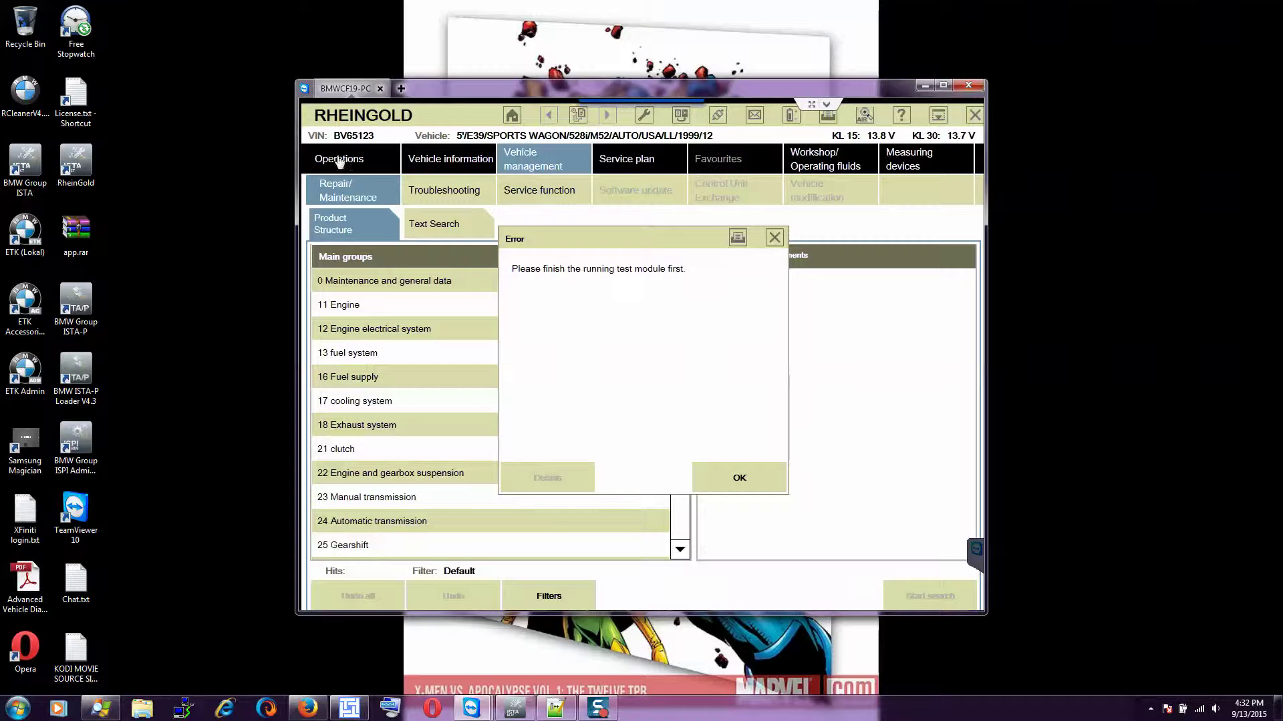
{"action": "key", "text": "Return"}
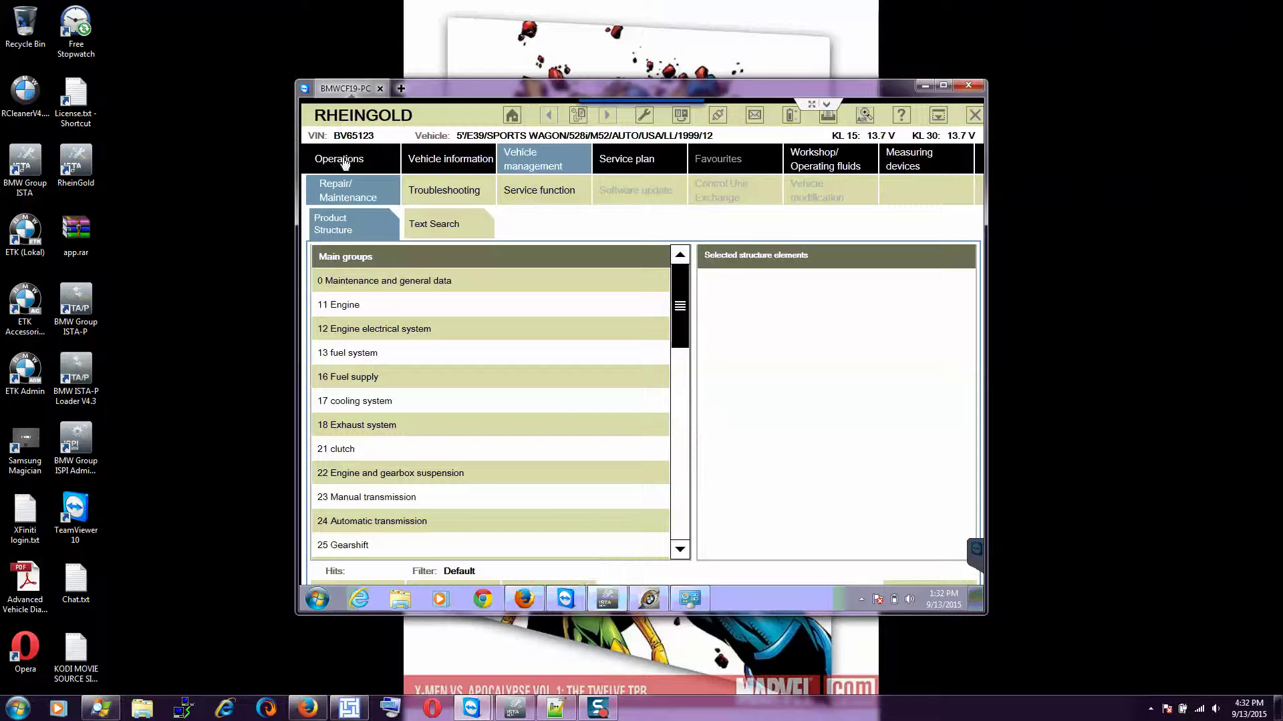
{"action": "left_click", "coordinate": [344, 162]}
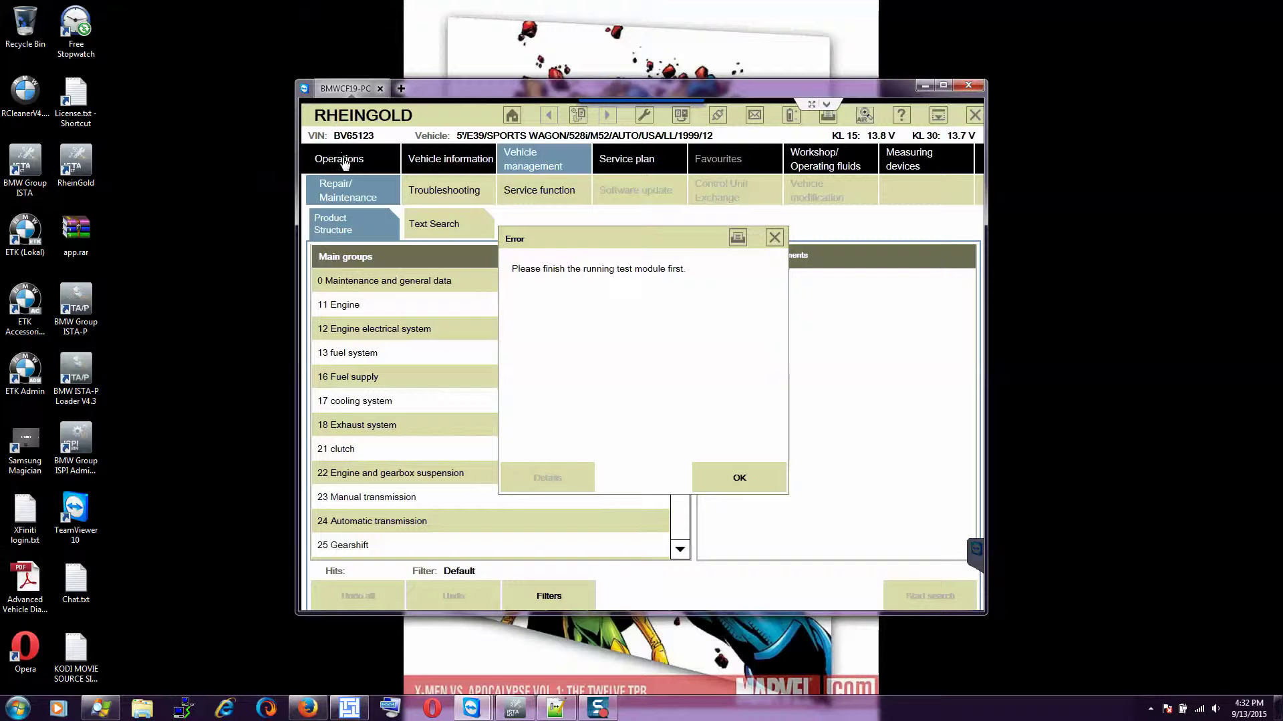
{"action": "key", "text": "Return"}
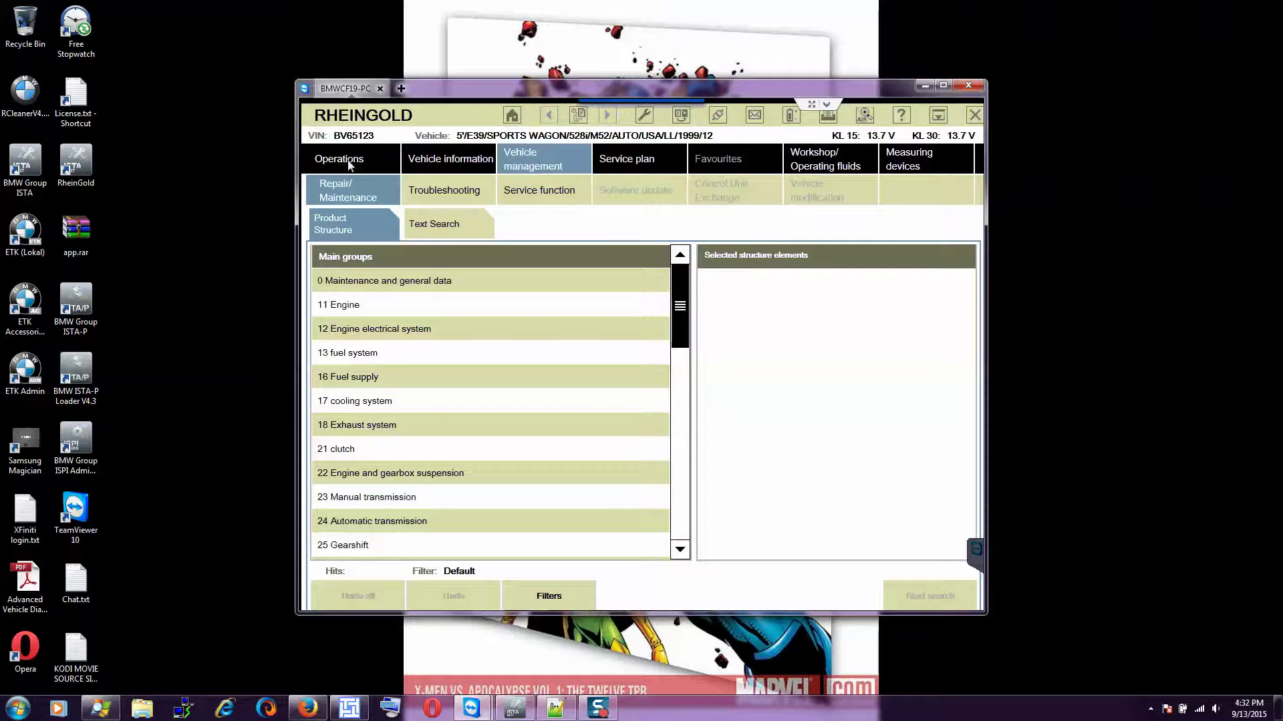
{"action": "left_click", "coordinate": [353, 165]}
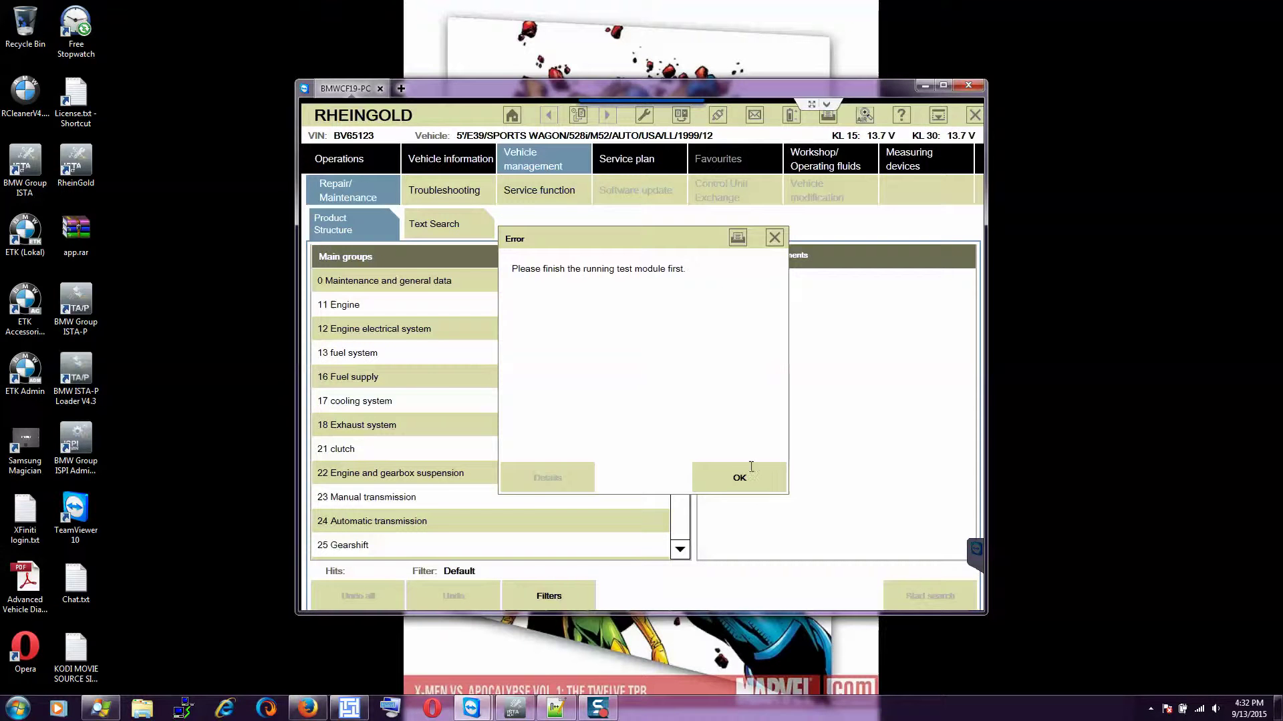
{"action": "left_click", "coordinate": [743, 475]}
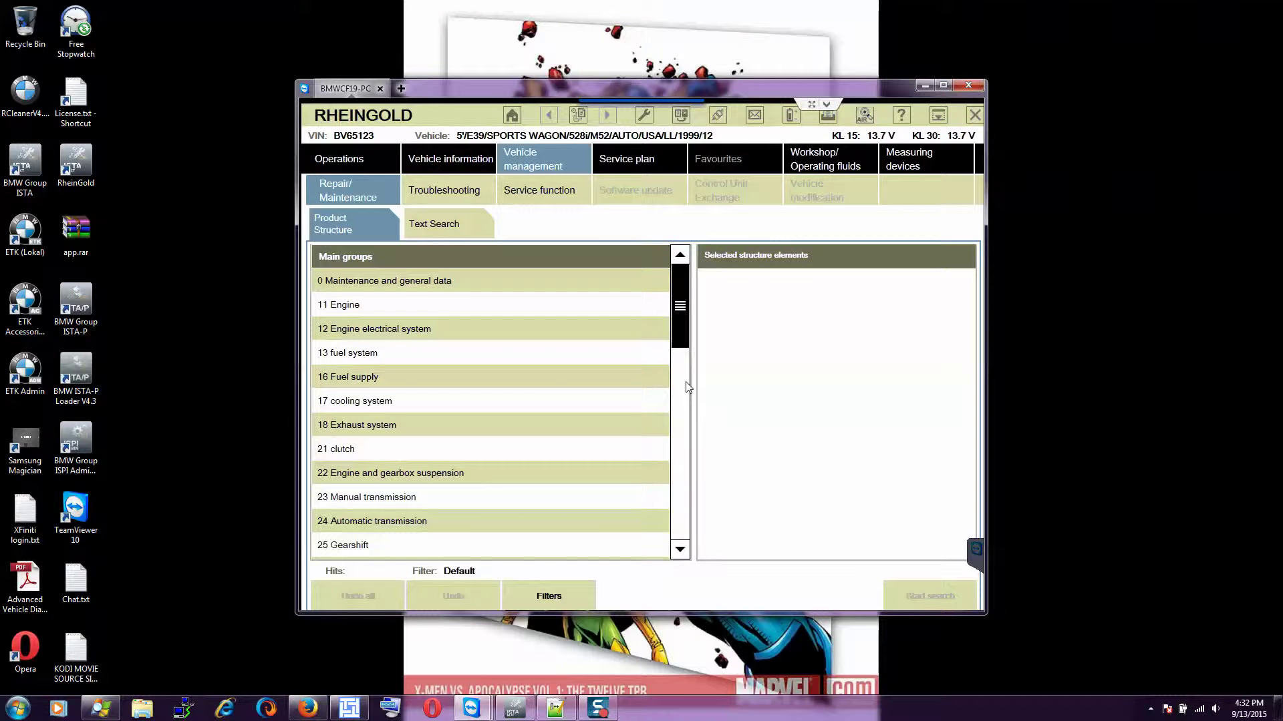
{"action": "left_click", "coordinate": [579, 116]}
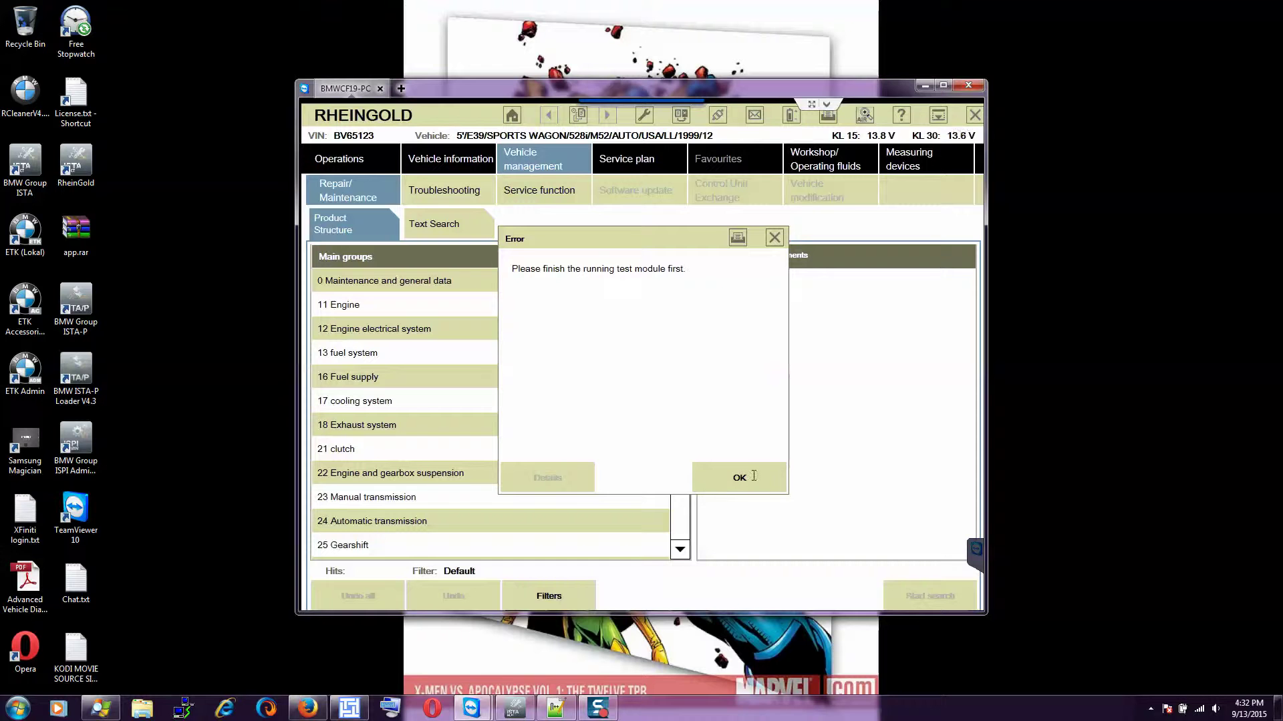
{"action": "left_click", "coordinate": [774, 240]}
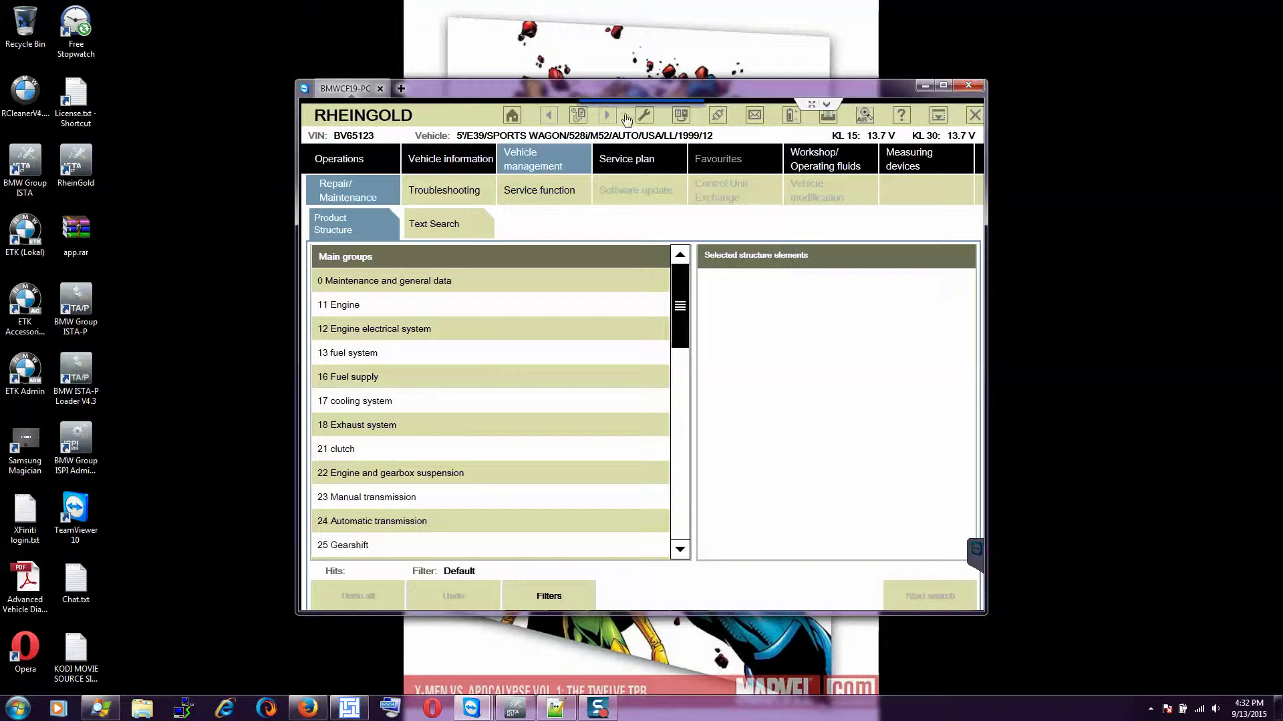
Reopen the minimized "Power supply, airbag control unit" test module from the history and cancel its running diagnosis.
{"action": "left_click", "coordinate": [578, 115]}
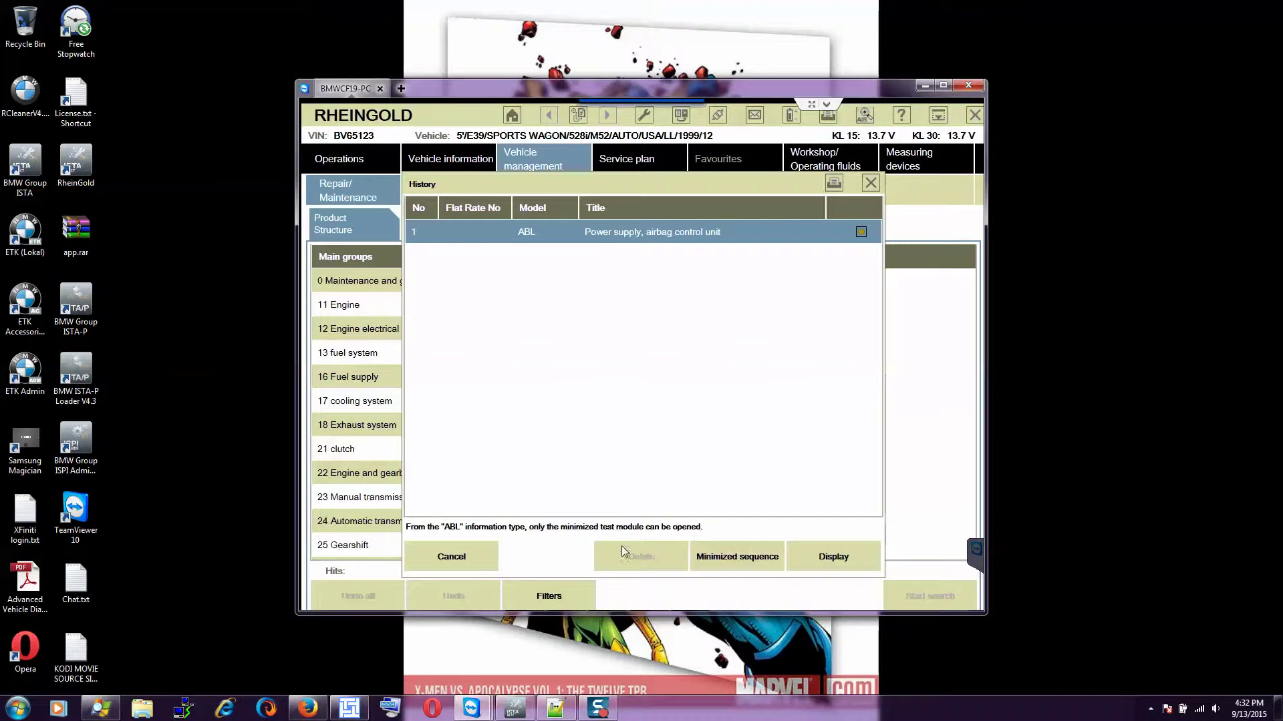
{"action": "left_click", "coordinate": [454, 565]}
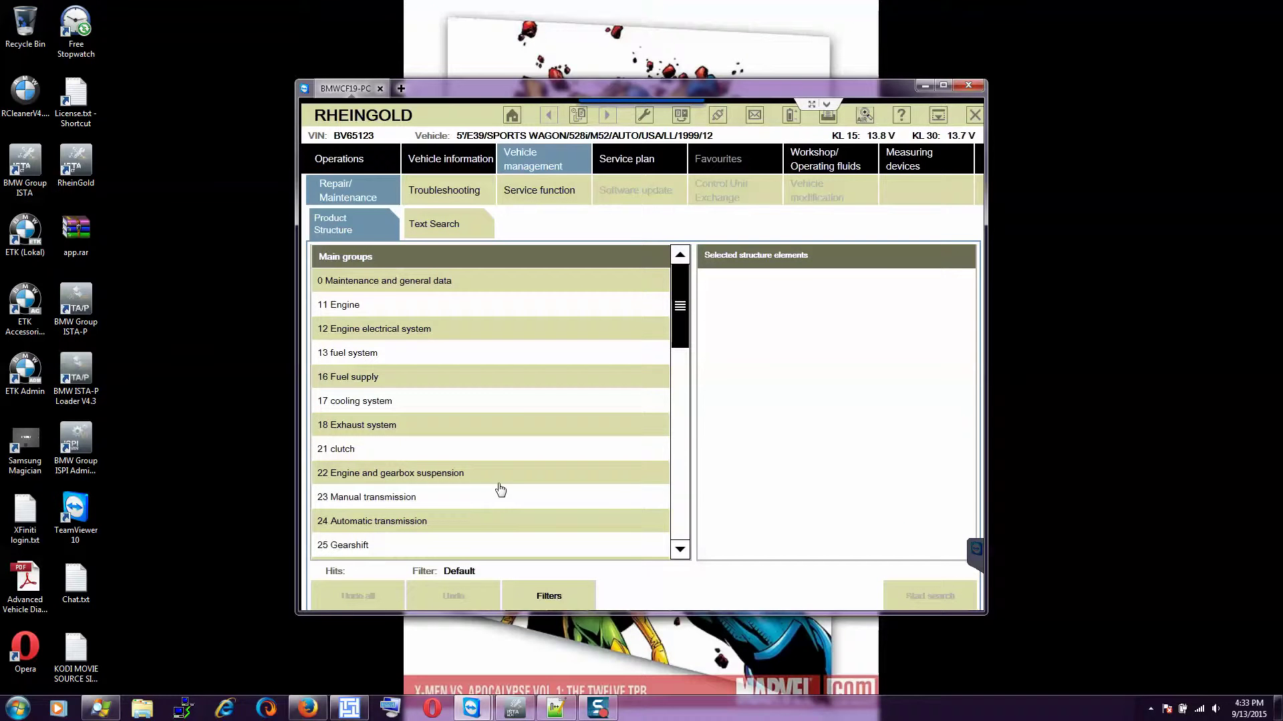
{"action": "left_click", "coordinate": [578, 117]}
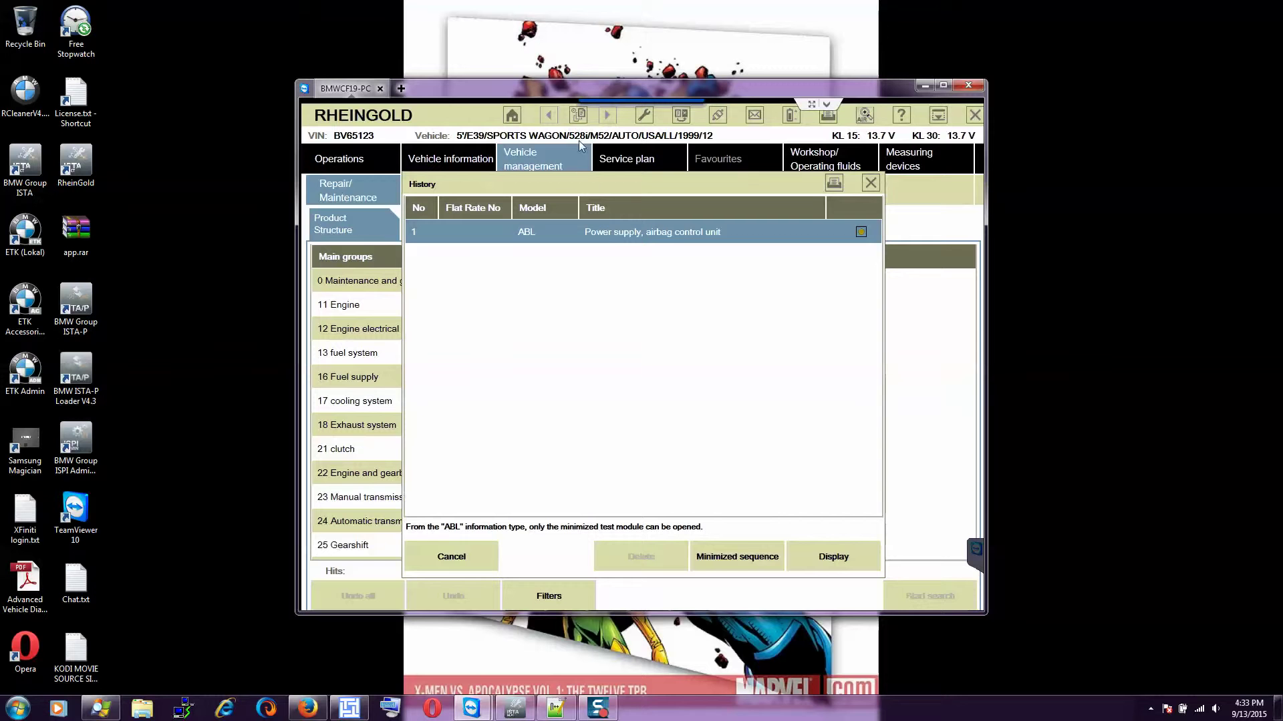
{"action": "left_click", "coordinate": [589, 170]}
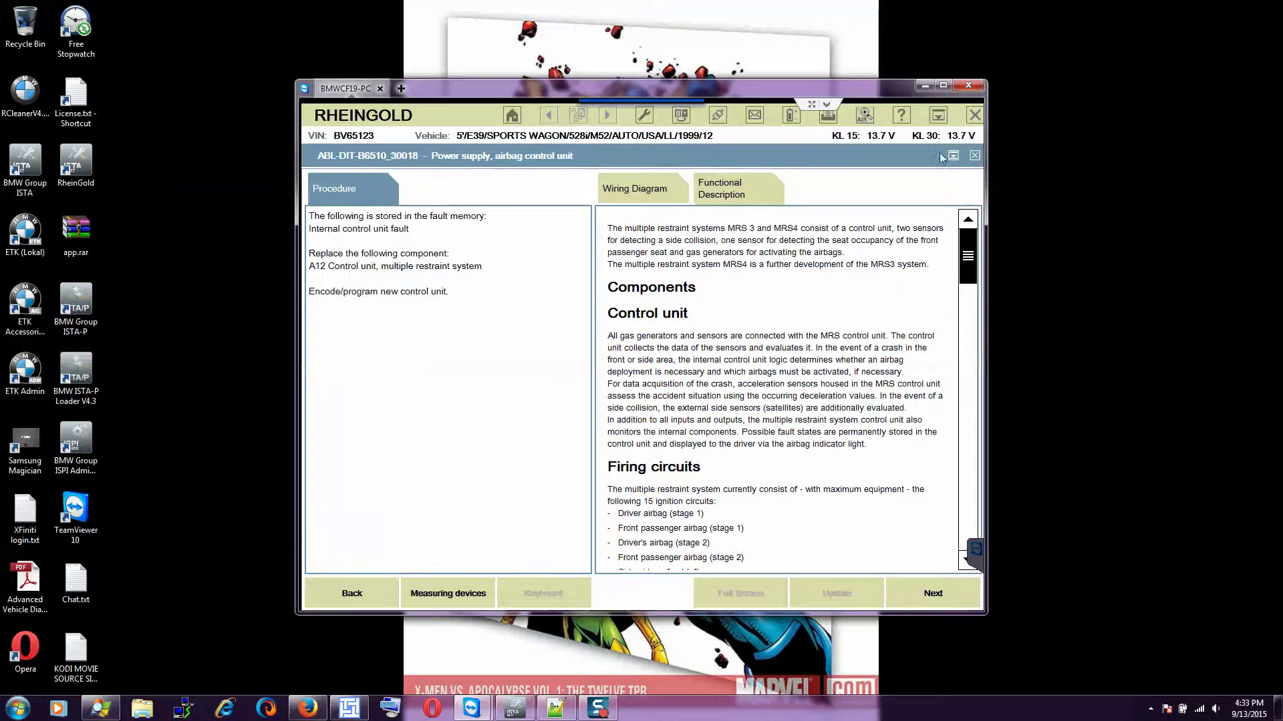
{"action": "left_click", "coordinate": [974, 157]}
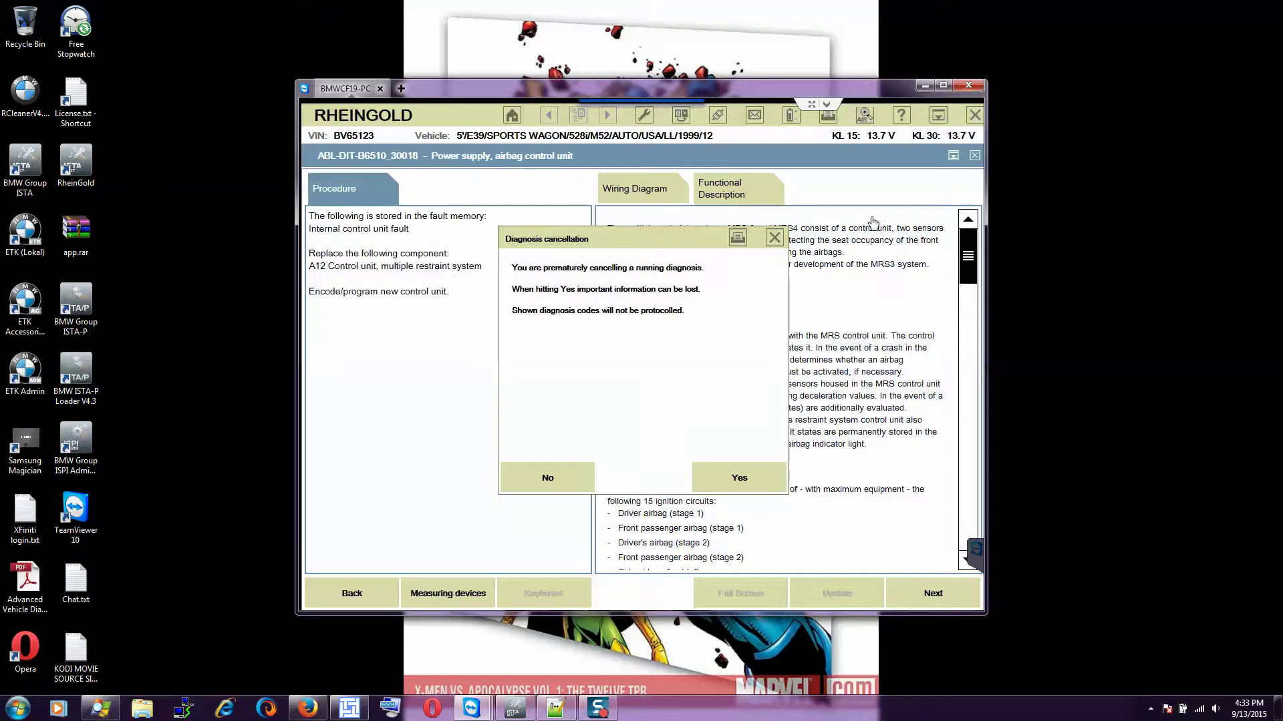
{"action": "left_click", "coordinate": [737, 479]}
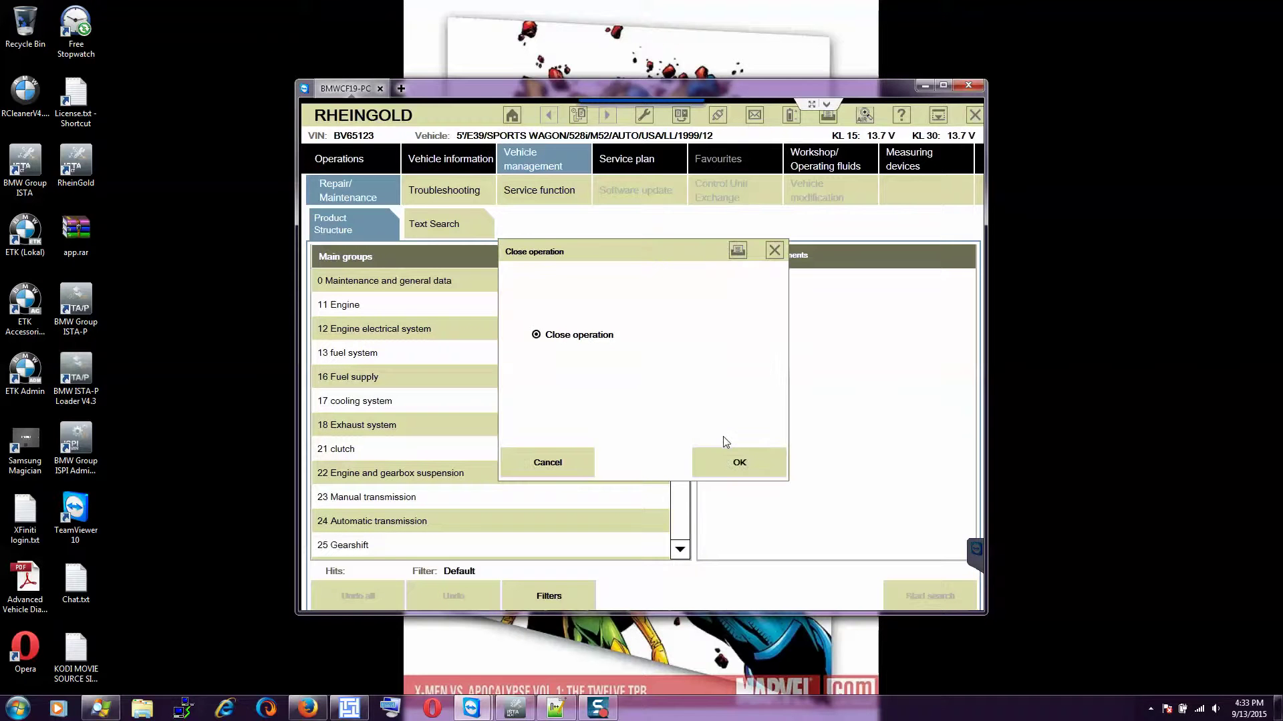
Close the current vehicle operation and exit RHEINGOLD, confirming both actions.
{"action": "left_click", "coordinate": [730, 463]}
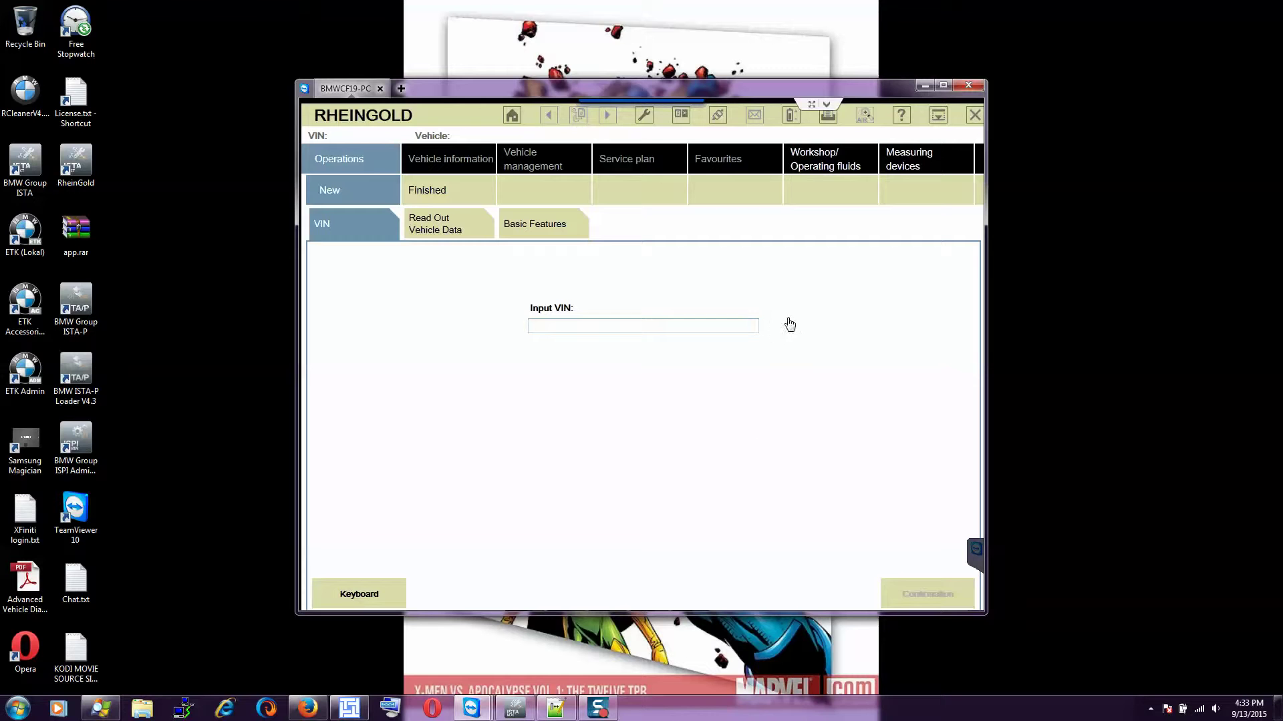
{"action": "left_click", "coordinate": [973, 116]}
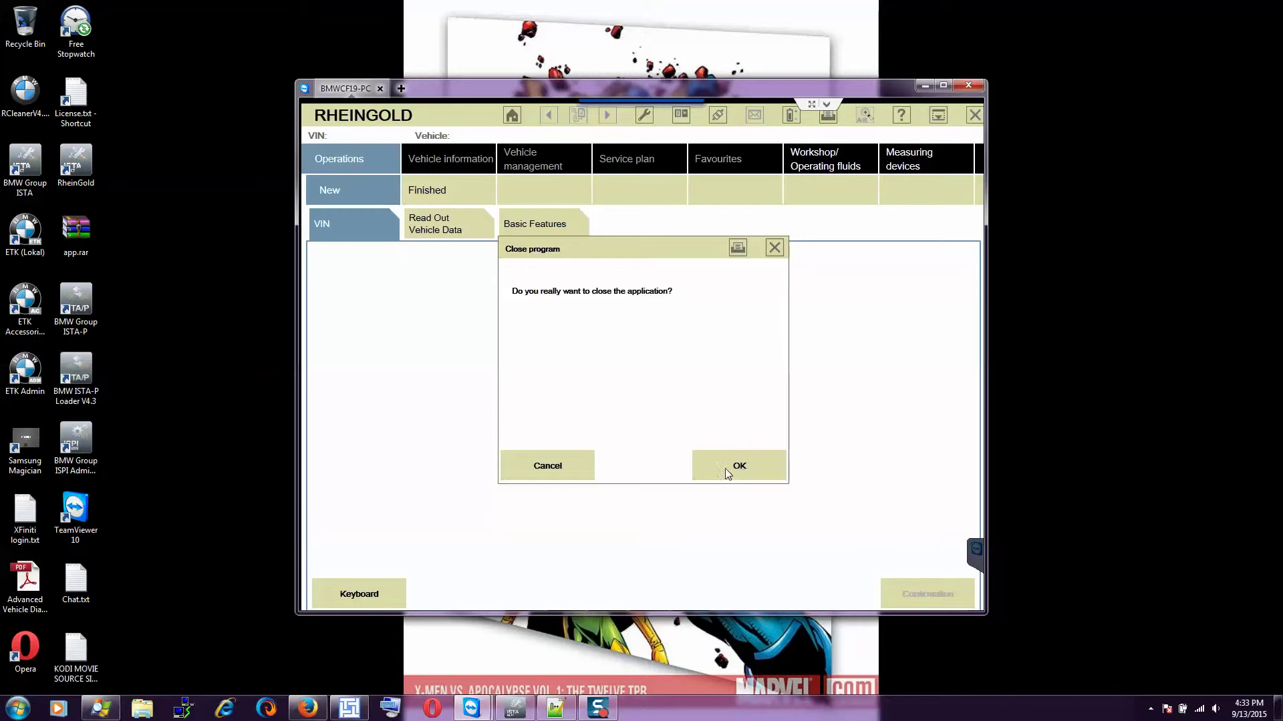
{"action": "left_click", "coordinate": [741, 469]}
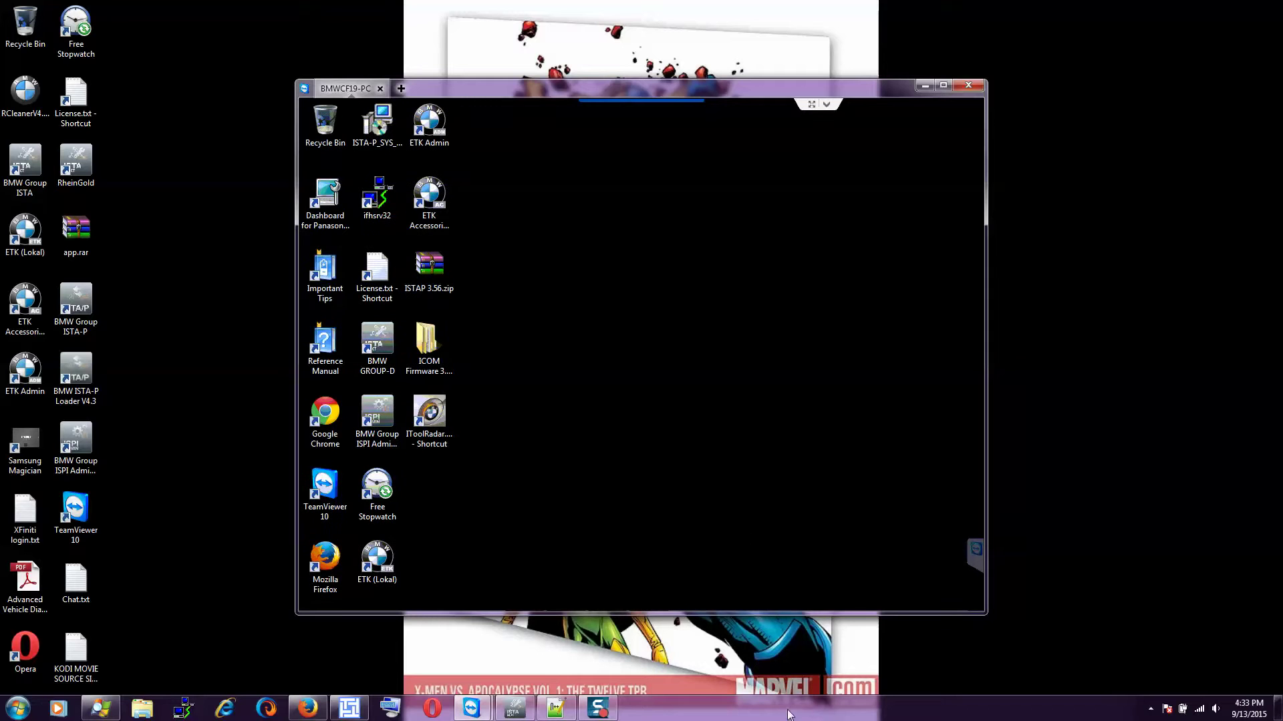
Show the hidden notification area icons on the local computer.
{"action": "left_click", "coordinate": [1150, 708]}
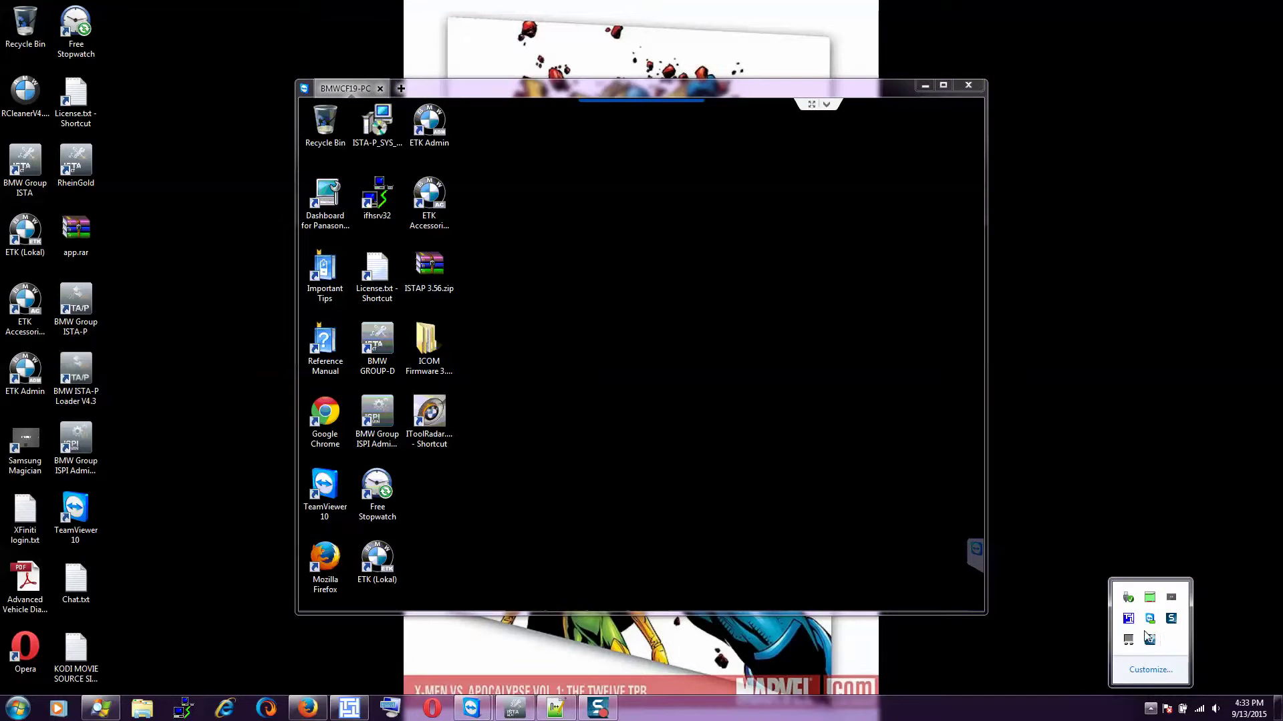